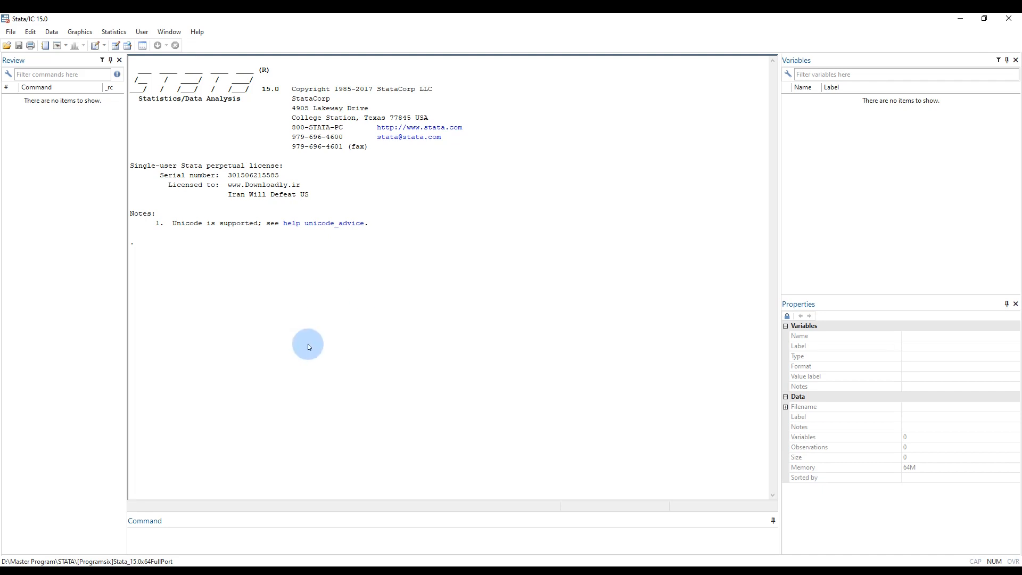
- Open the dataset Panel101.dta from the Downloads folder and view its rows in the data browser
click(7, 45)
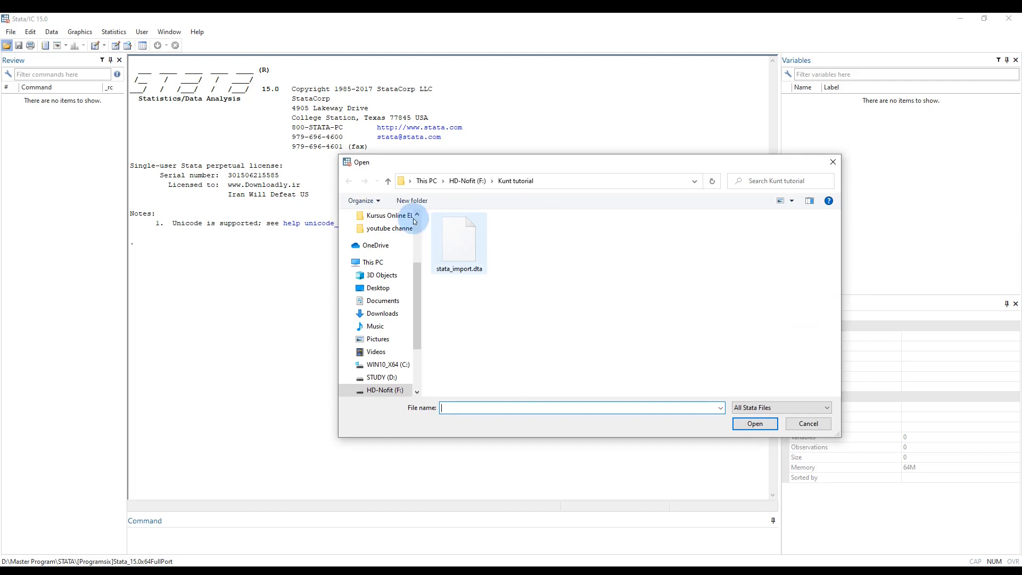
click(379, 314)
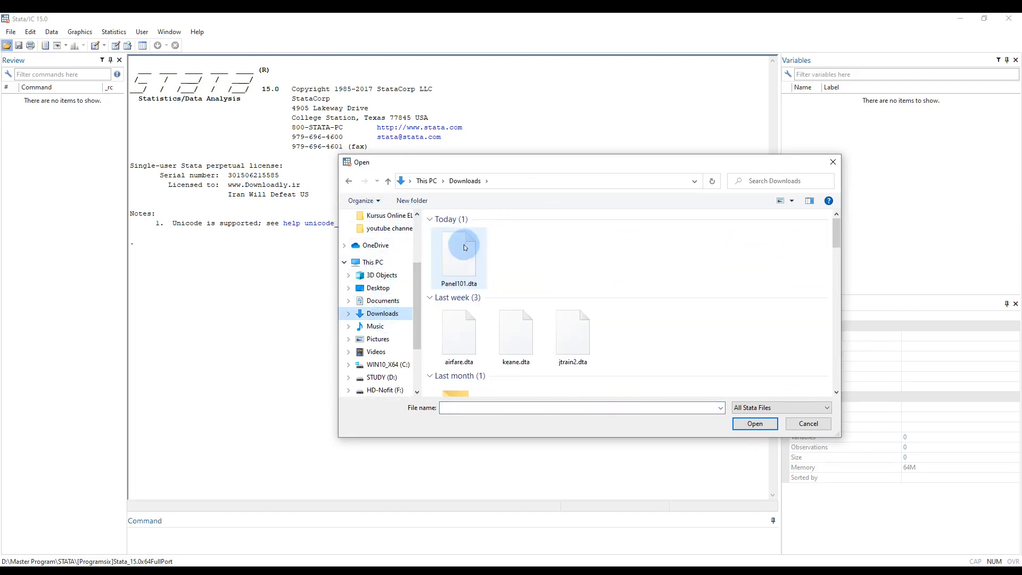
click(472, 254)
click(754, 423)
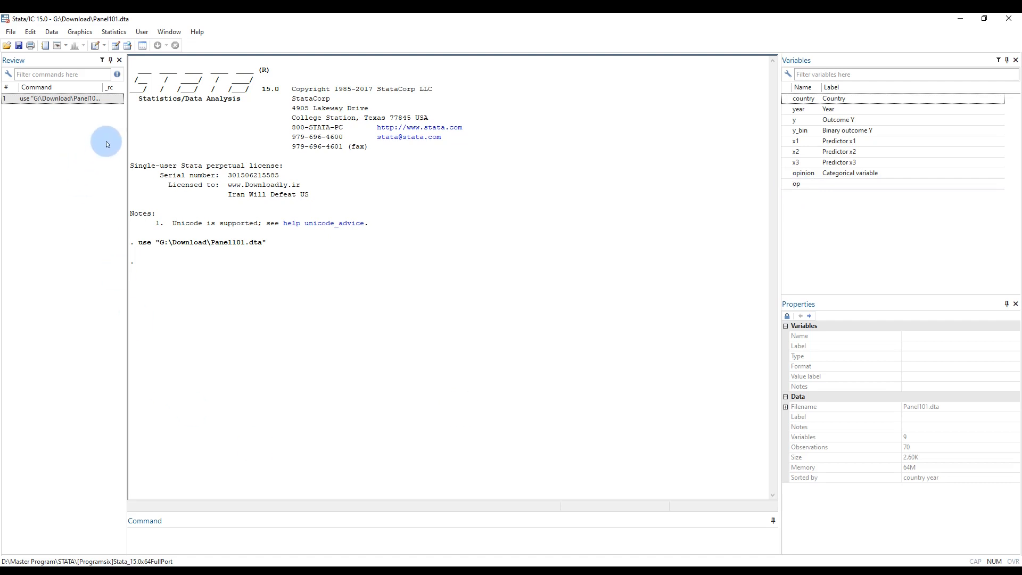
click(127, 45)
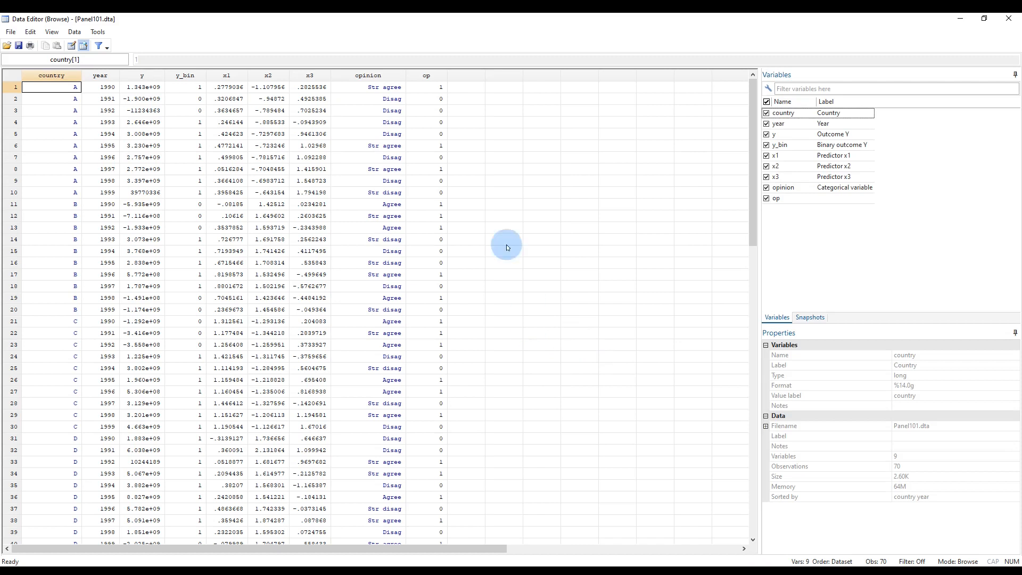
click(1003, 16)
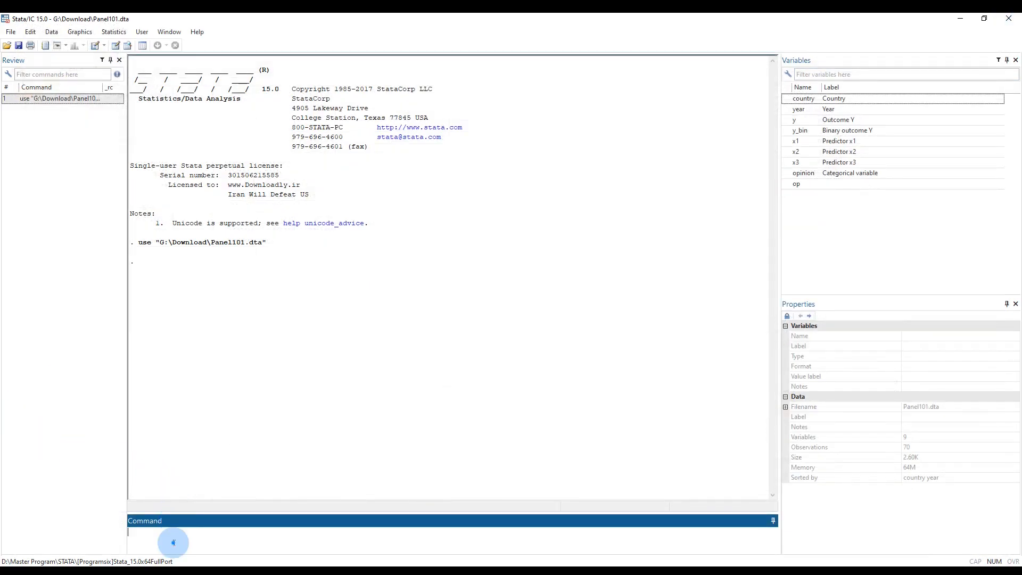
- Declare the dataset as panel data with xtset, using country as the panel variable and year as the time variable
text(xtset)
text(country)
text(year)
key(Return)
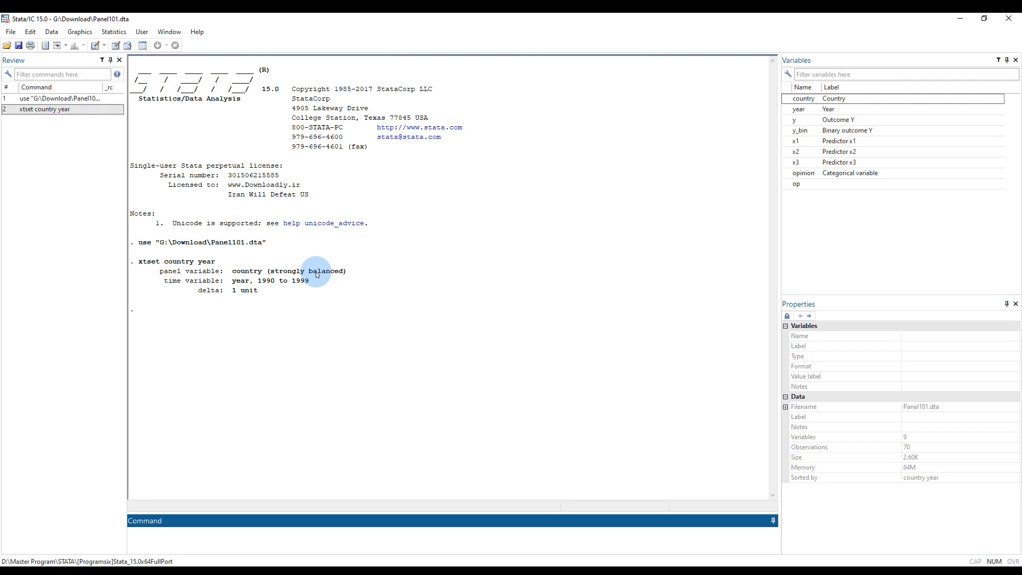
- Examine the country and year rows in the data browser to check the panel structure
click(128, 47)
scroll(364, 239, down, 4)
drag(756, 218, 768, 155)
click(1009, 18)
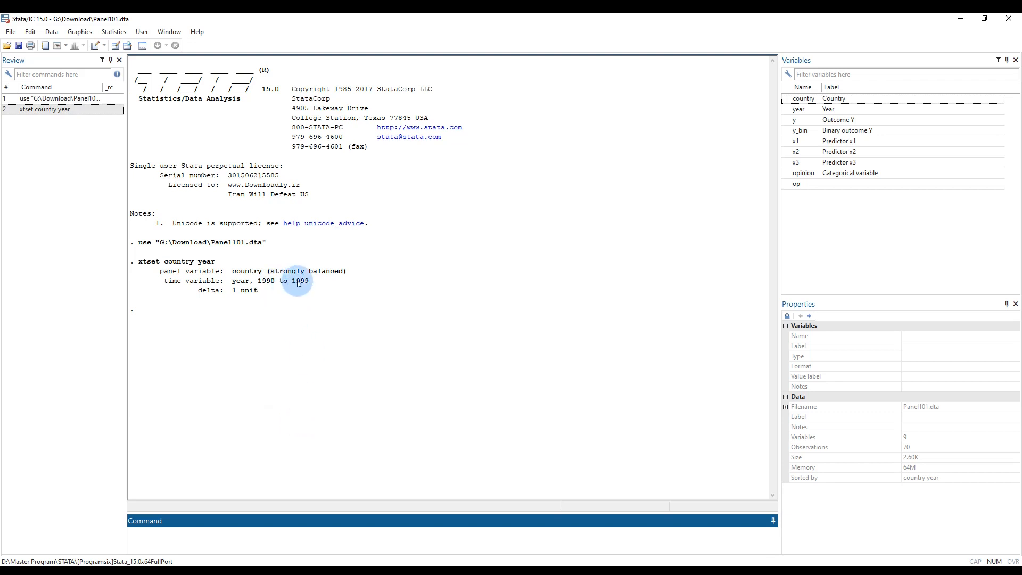
- Plot y over time for each country with xtline, and close the graph after viewing it
click(182, 524)
click(173, 534)
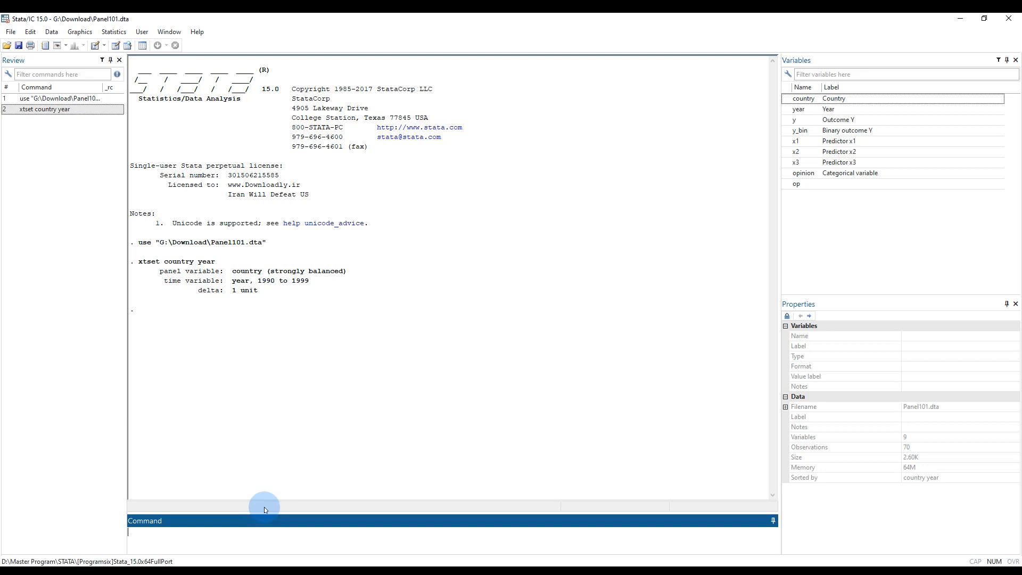
text(xtline)
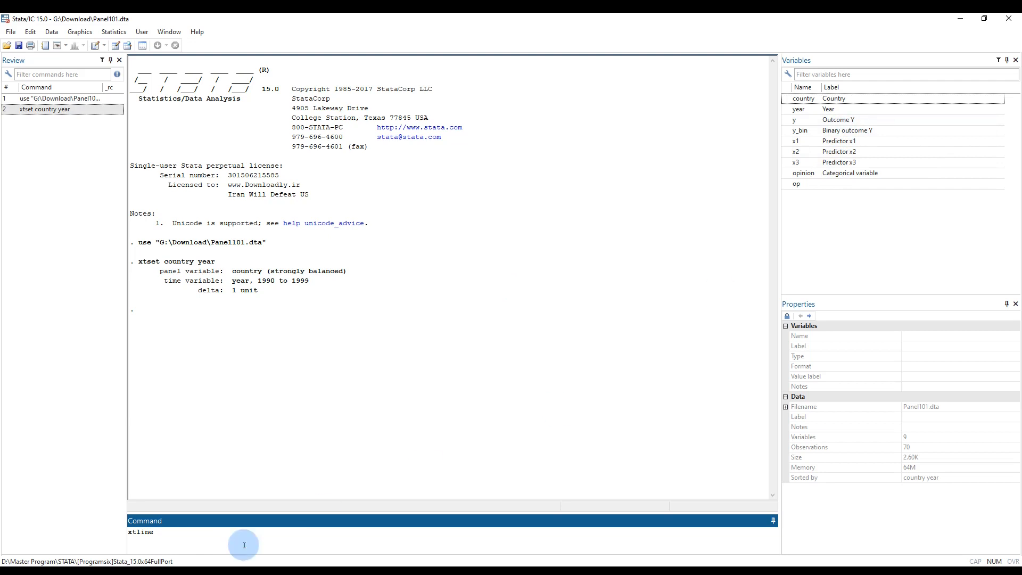
text(y)
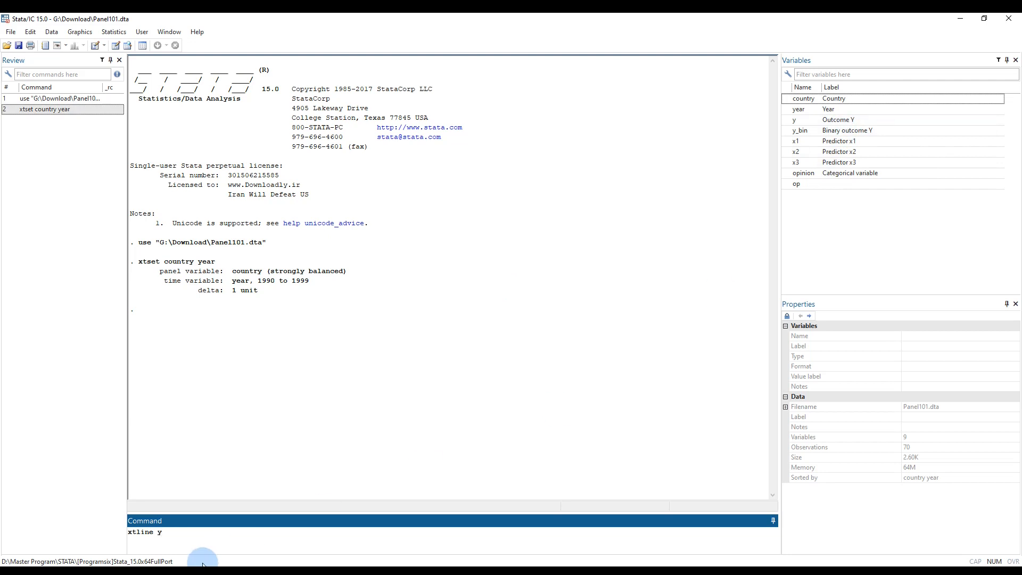
key(Return)
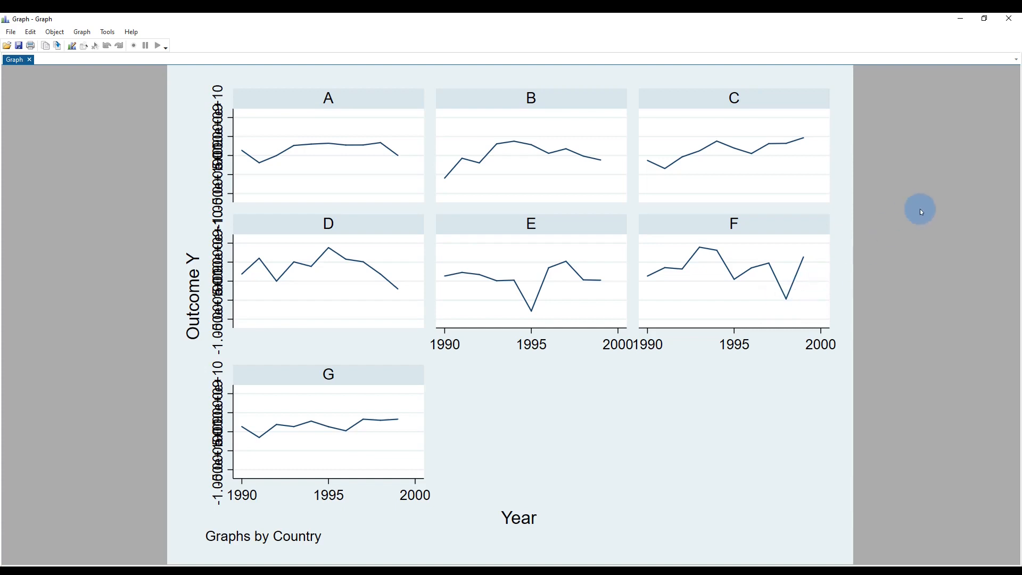
click(1011, 23)
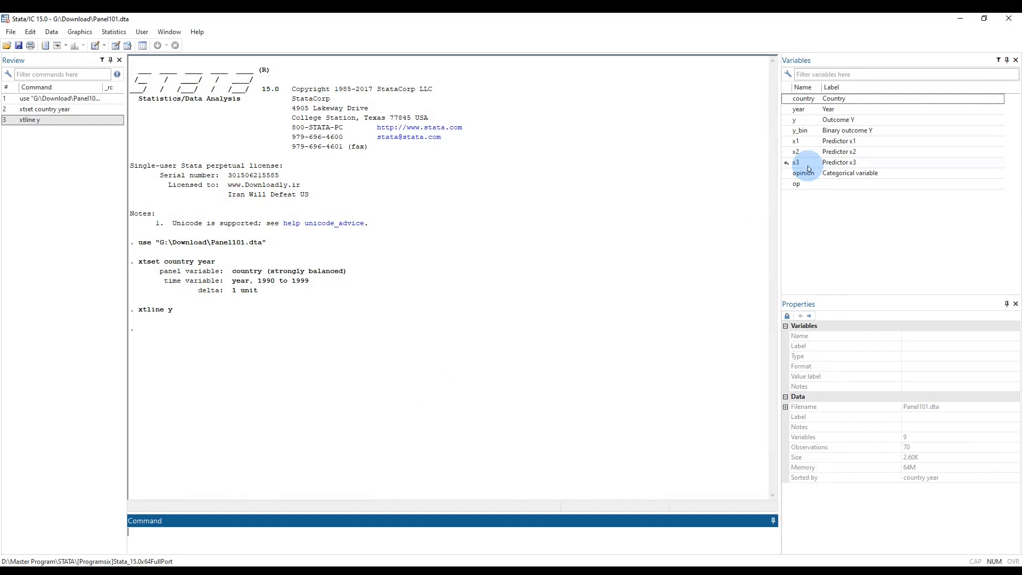
- Plot x1 over time for each country with xtline, and close the graph after viewing it
click(176, 539)
text(xtline x1)
key(Return)
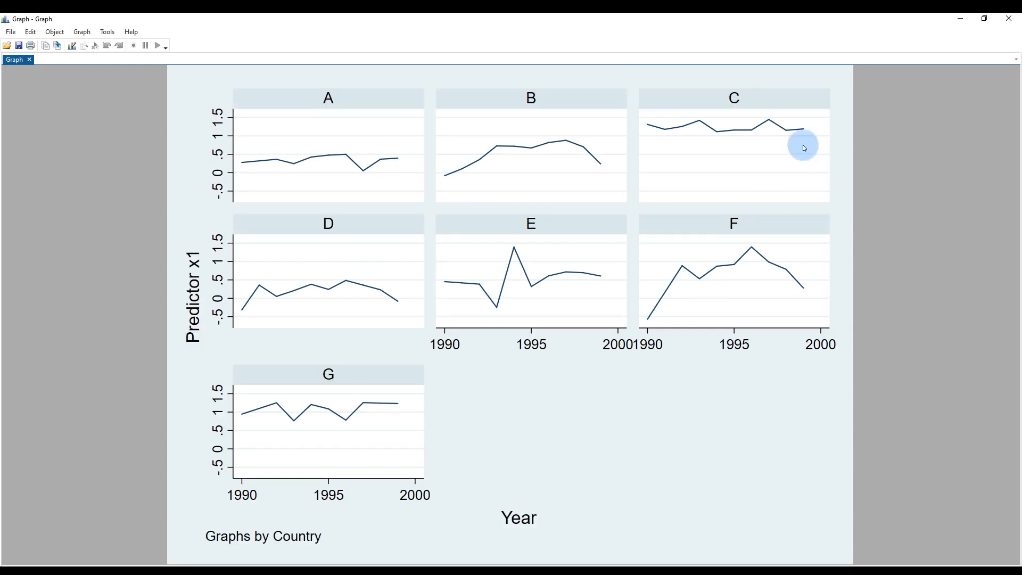
click(1008, 19)
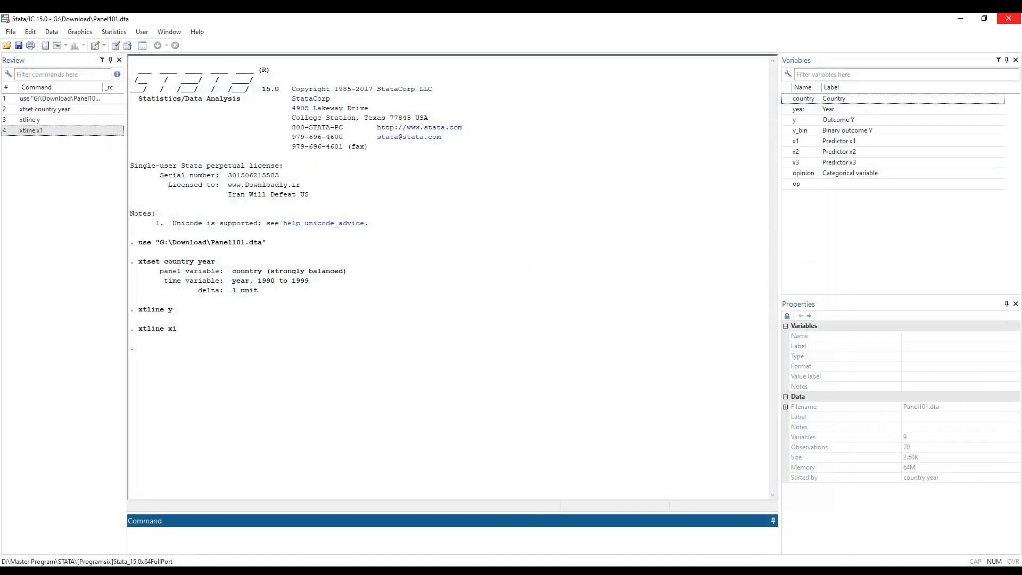
- Plot x2 over time for each country with xtline, and close the graph after viewing it
text(xtline x2)
key(Return)
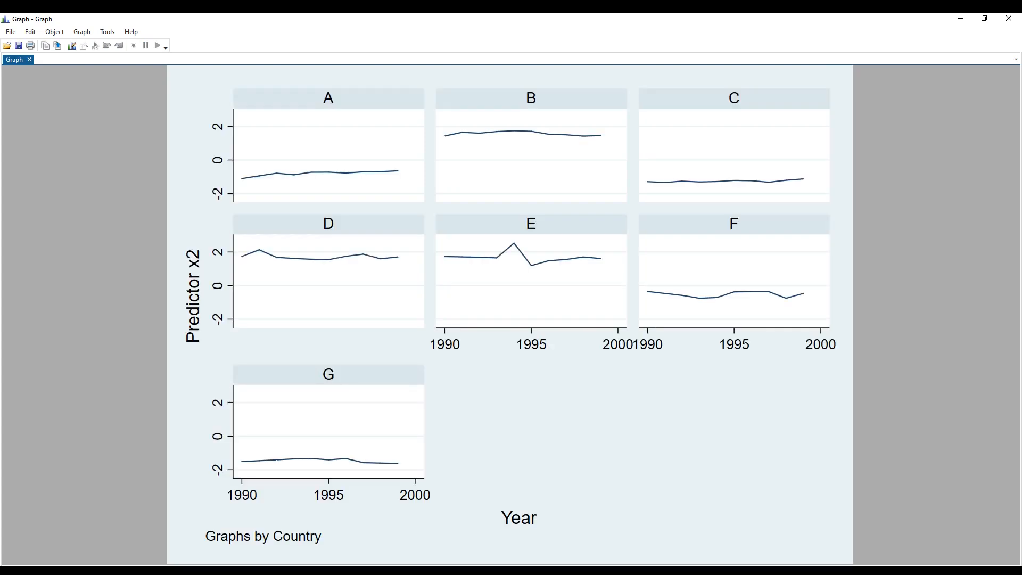
click(1008, 18)
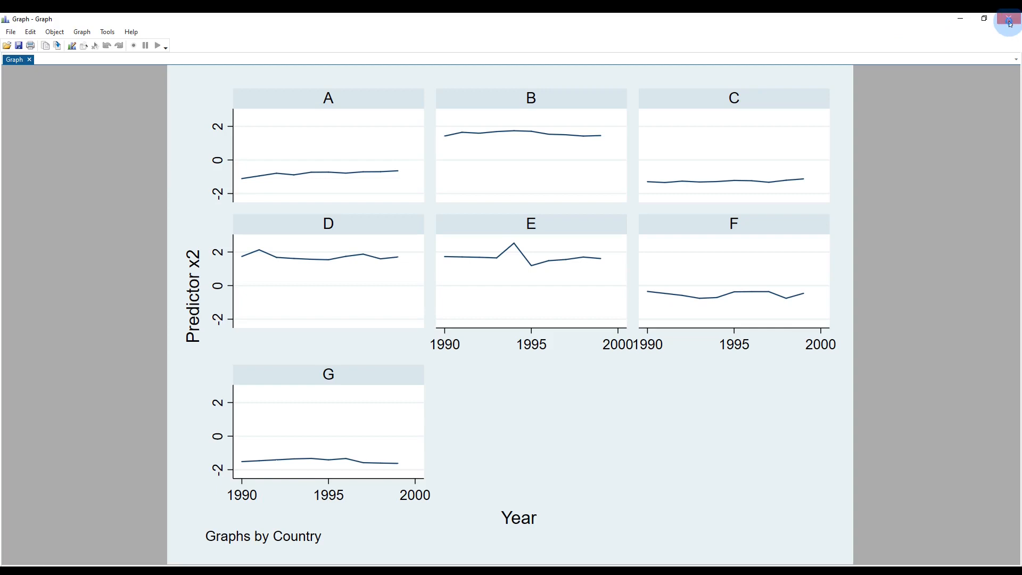
- Plot x3 over time for each country with xtline, and close the graph after viewing it
text(xtline)
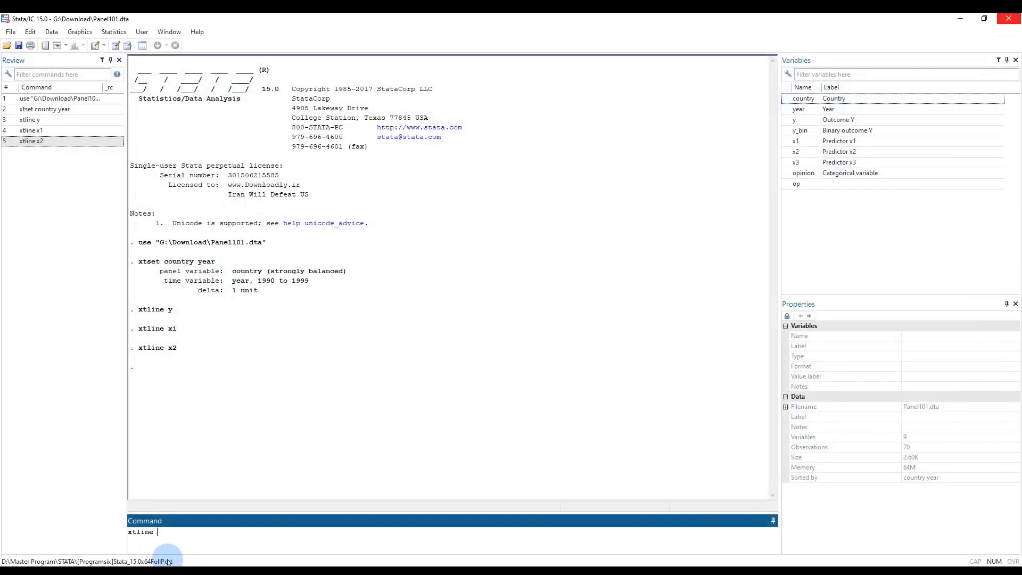
text( x3)
key(Return)
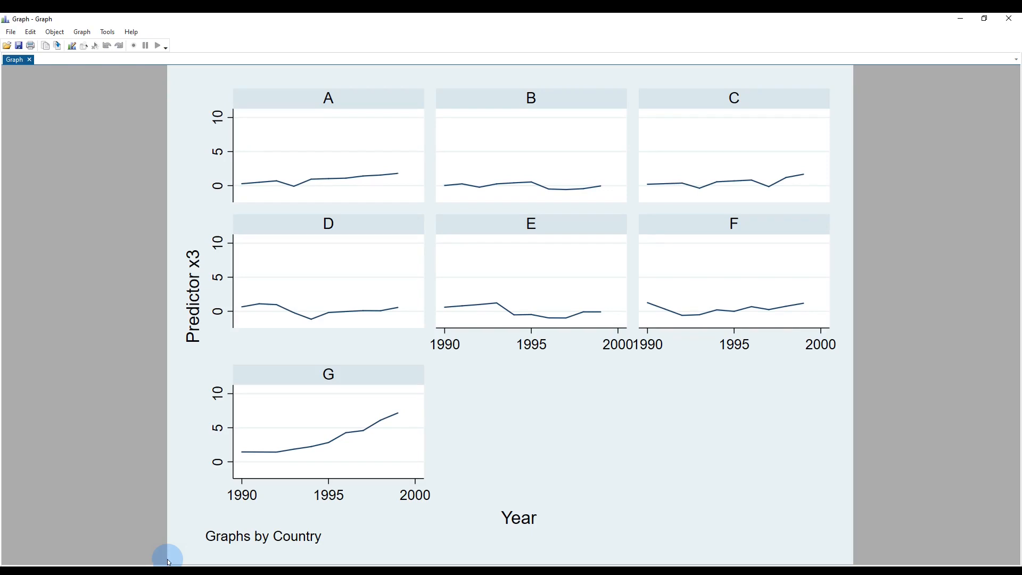
click(1010, 18)
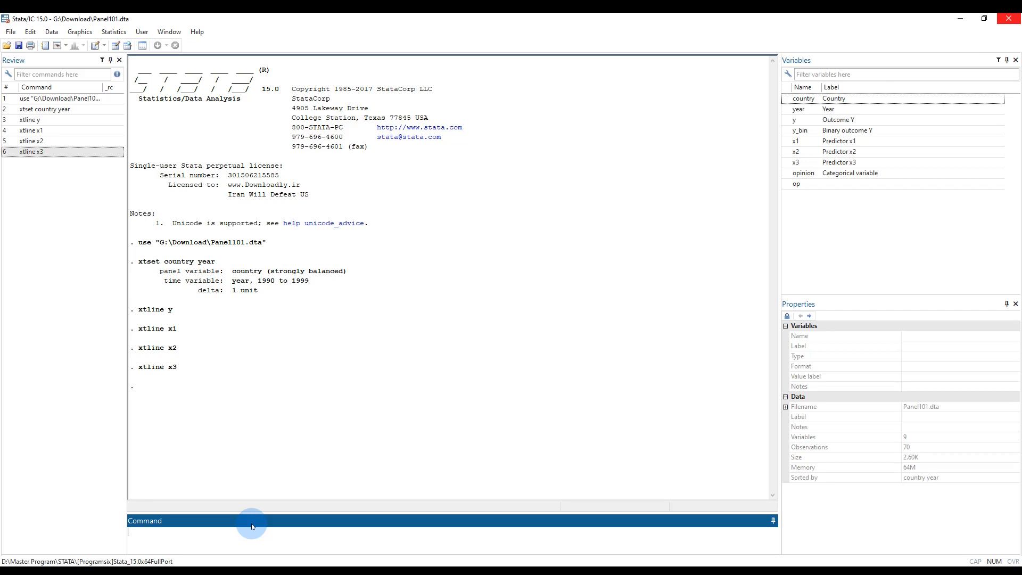
- Graph twoway scatter y x1 with mlabel(country), overlaid with lfit y x1 using clstyle(p2), and close it after viewing
text(twoway scatter y x)
text(1,)
text(mlabel)
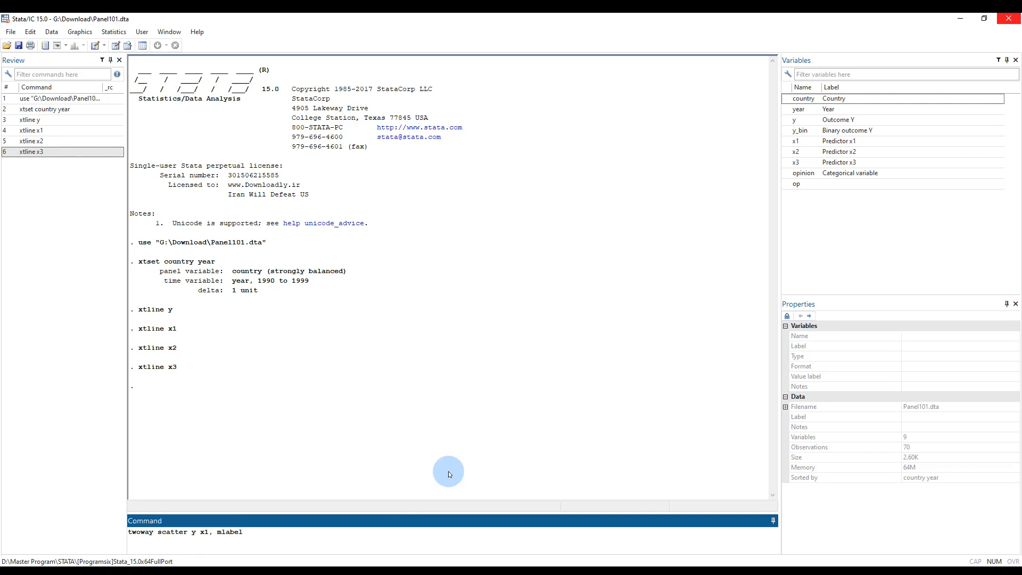
text((country) ||)
text(lfit)
text(y x1,)
text(clstyle(p2))
key(Return)
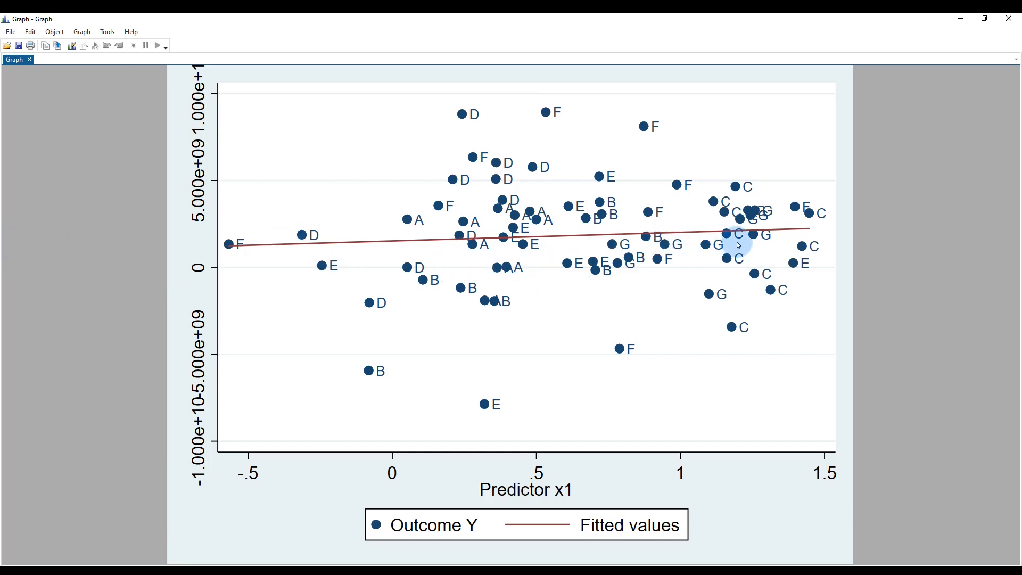
click(1009, 20)
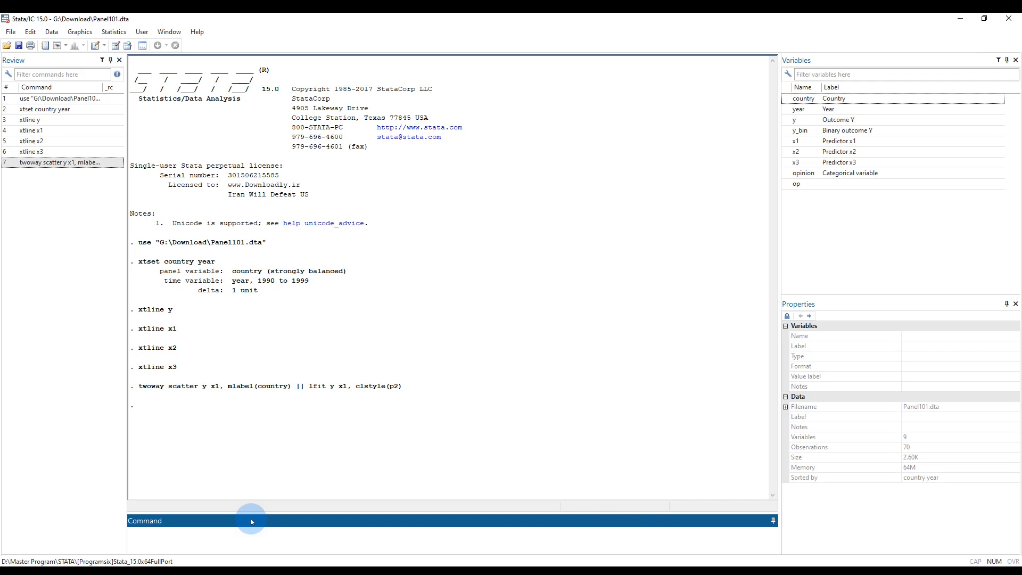
- Rerun the country-labelled scatter command with x2 as the scatter predictor, keeping lfit y x1, and close the graph
key(Page_Up)
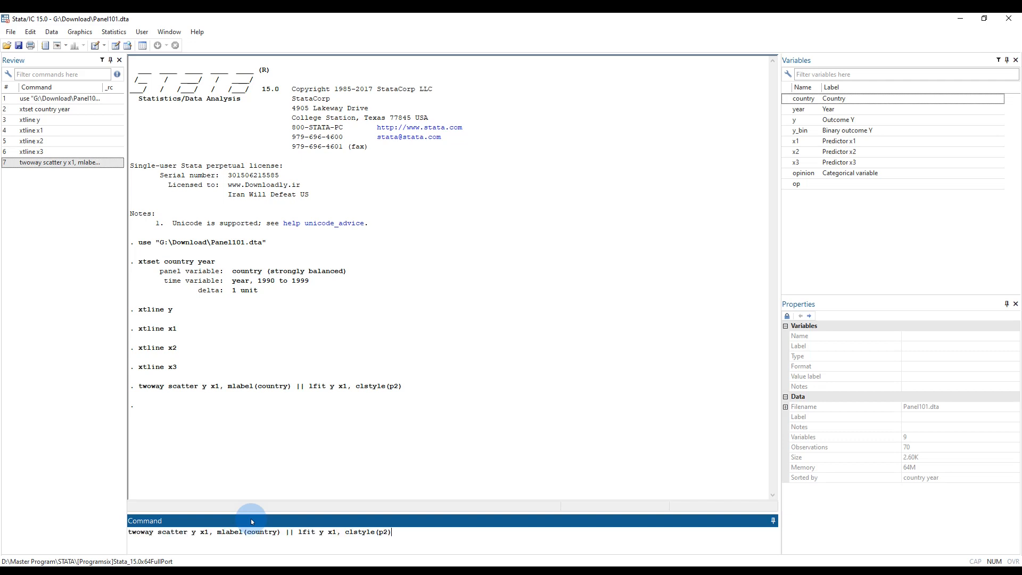
click(208, 534)
key(BackSpace)
text(2)
key(Return)
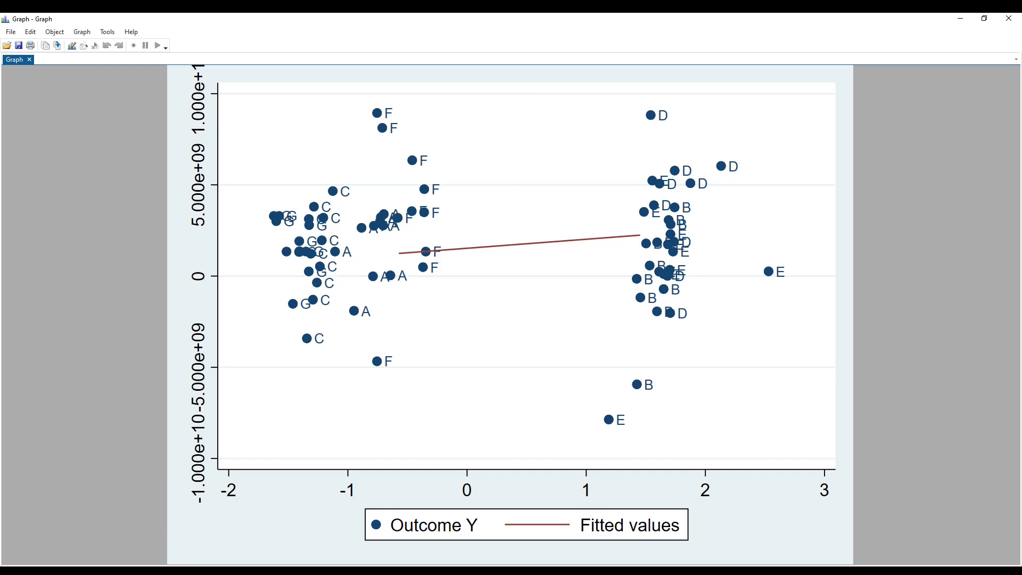
click(1014, 20)
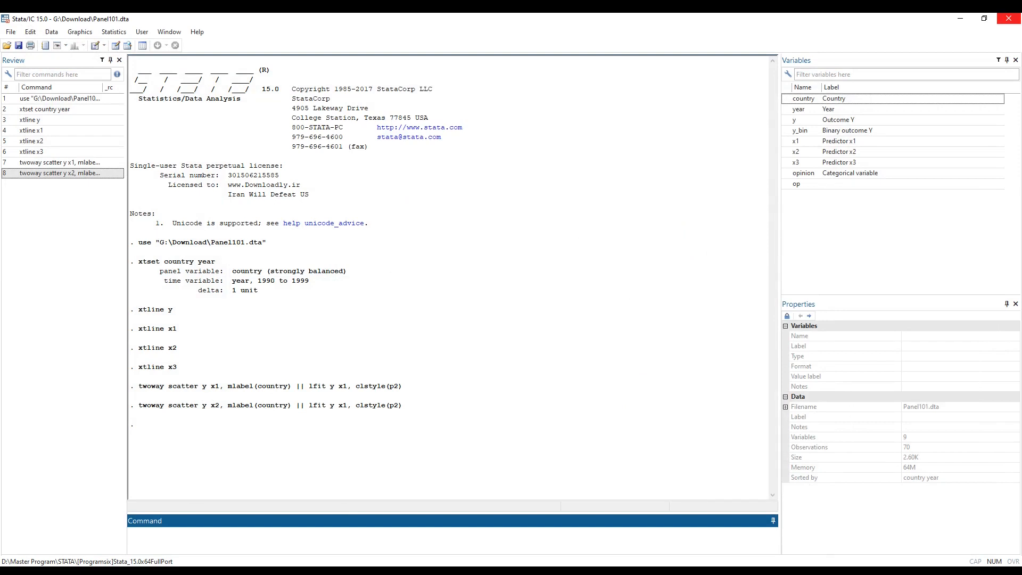
- Rerun the country-labelled scatter command with x3 as the scatter predictor, keeping lfit y x1, and close the graph
key(Page_Up)
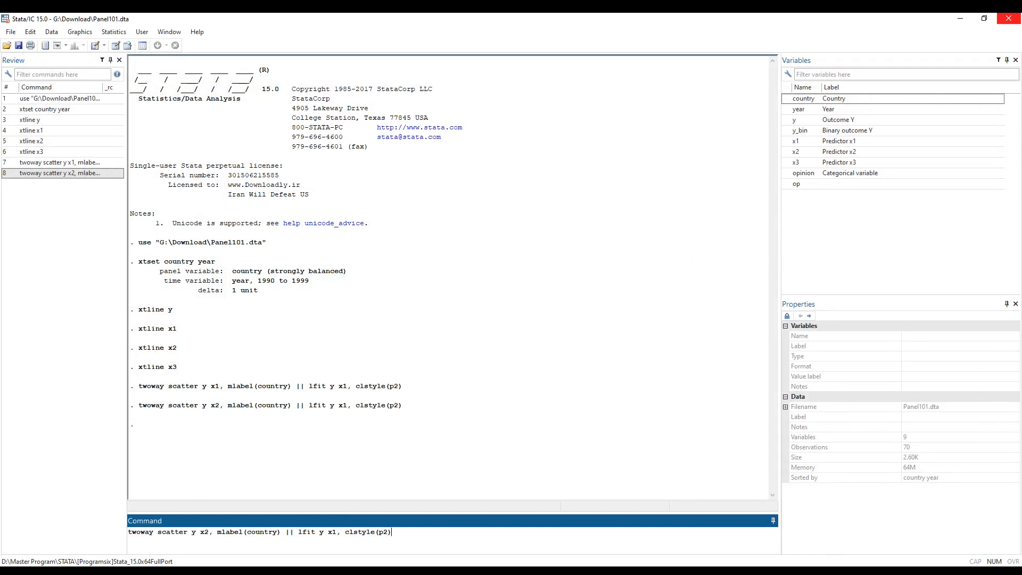
click(208, 532)
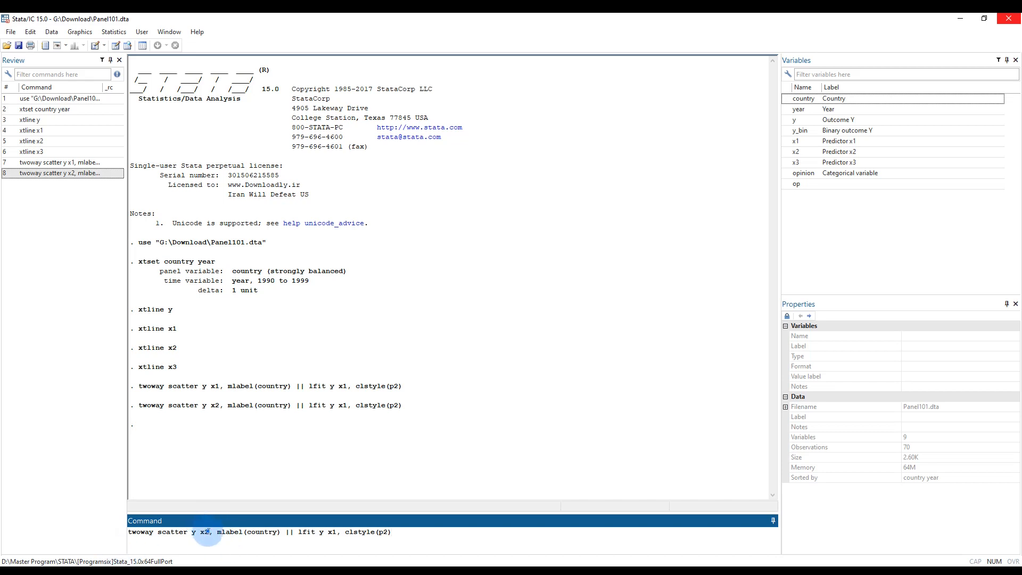
key(BackSpace)
text(3)
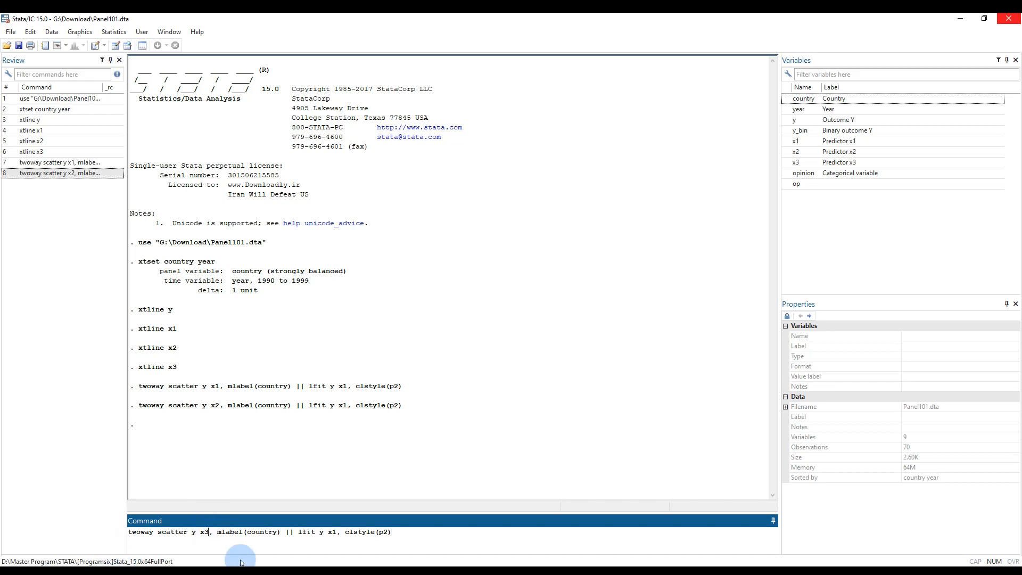
key(Return)
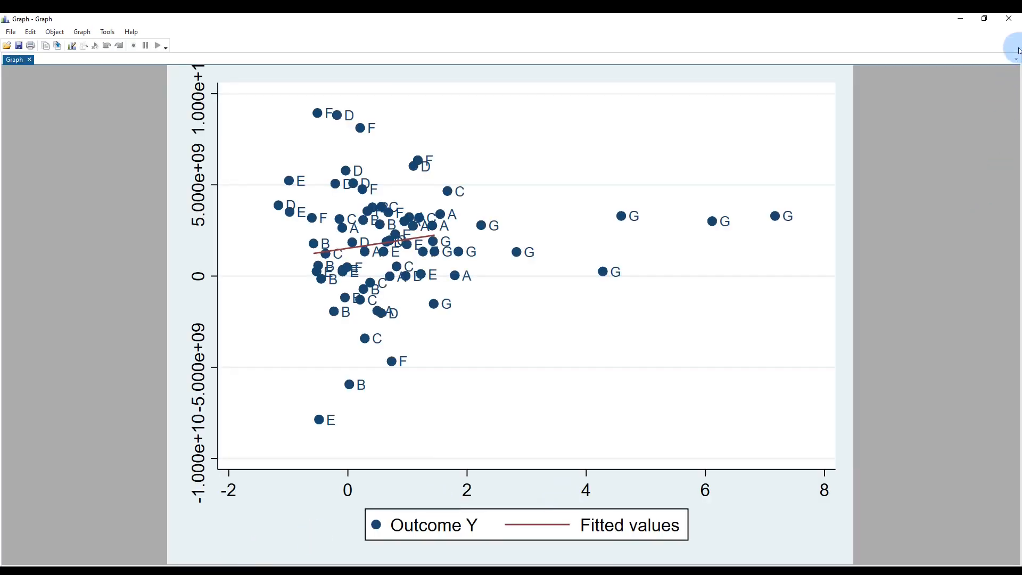
click(1014, 21)
- Run a fixed-effects panel regression of y on x1, x2 and x3 using xtreg with the fe option
click(287, 477)
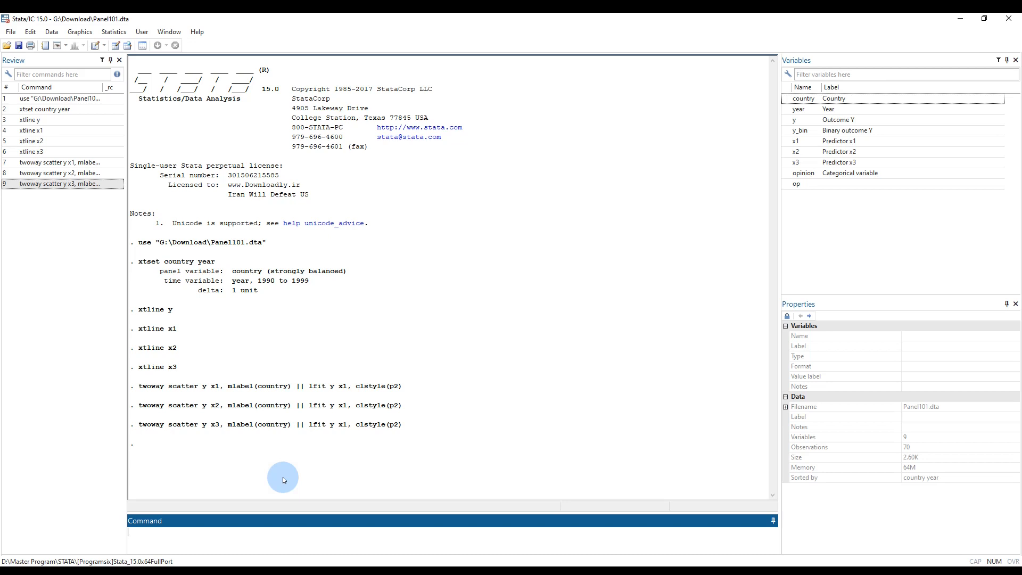
text(xtreg)
text(y x1 x2 x3,fe)
key(Return)
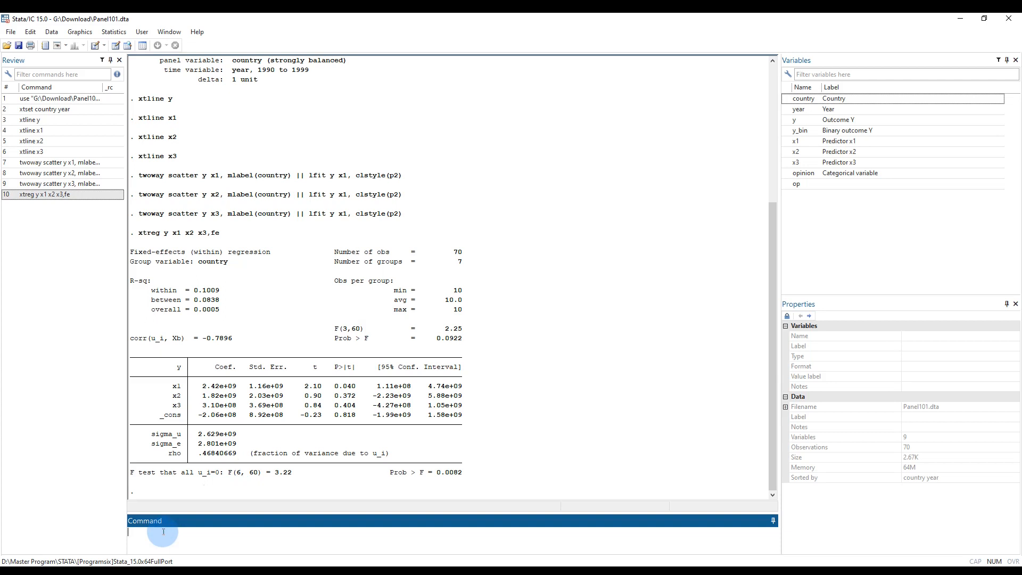
- Run an ordinary least squares regression of y on x1, x2 and x3 with regress
text(egress y x1 x2 x3)
key(Return)
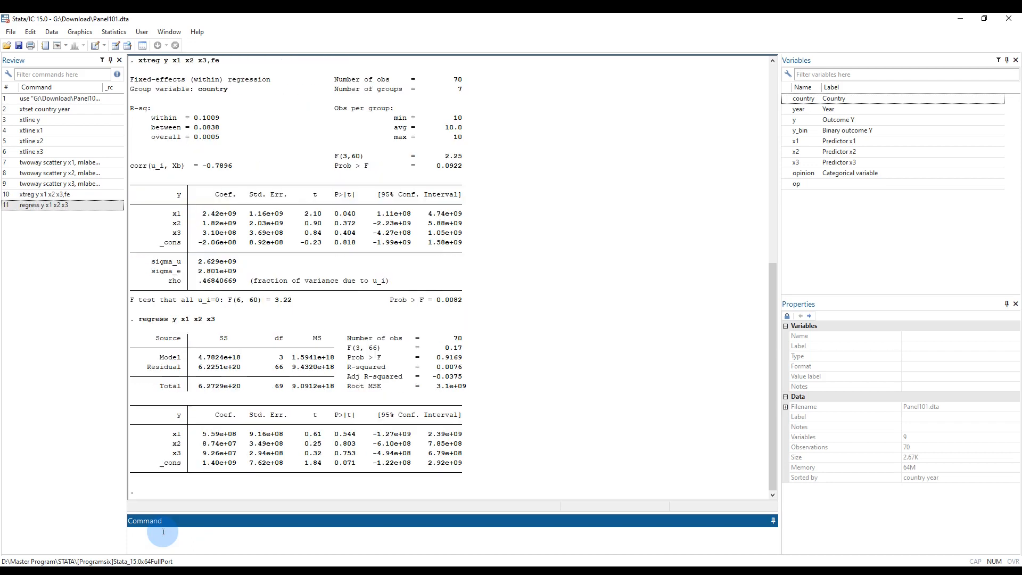